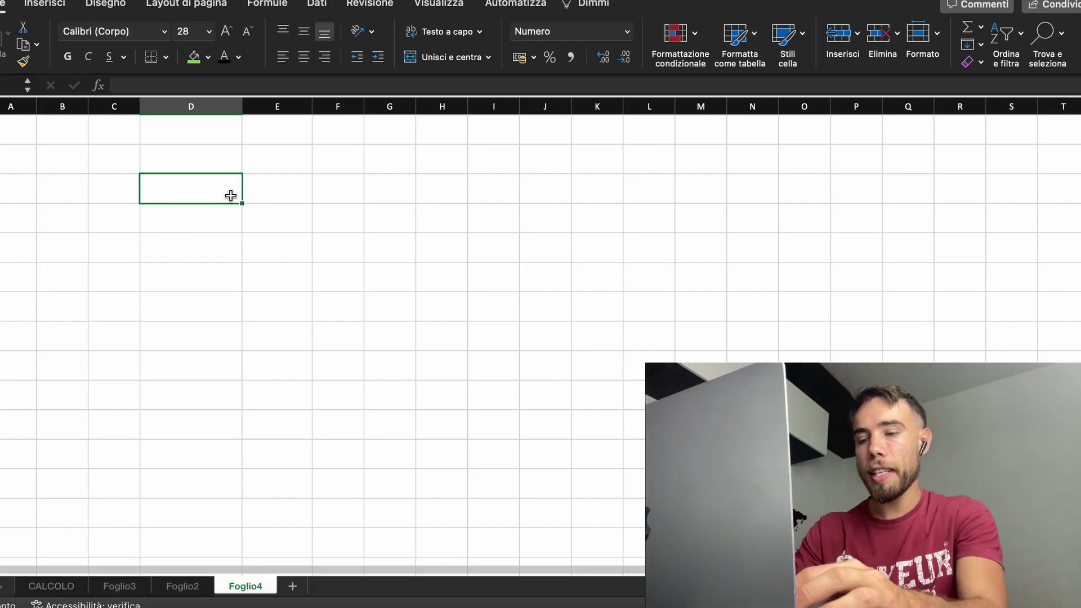
- Label D3 Titolo Rob and D5:D7 Leva 2, Leva 3 and Leva 10, with the value 100 beside each label in column E
type("Titolo Rob")
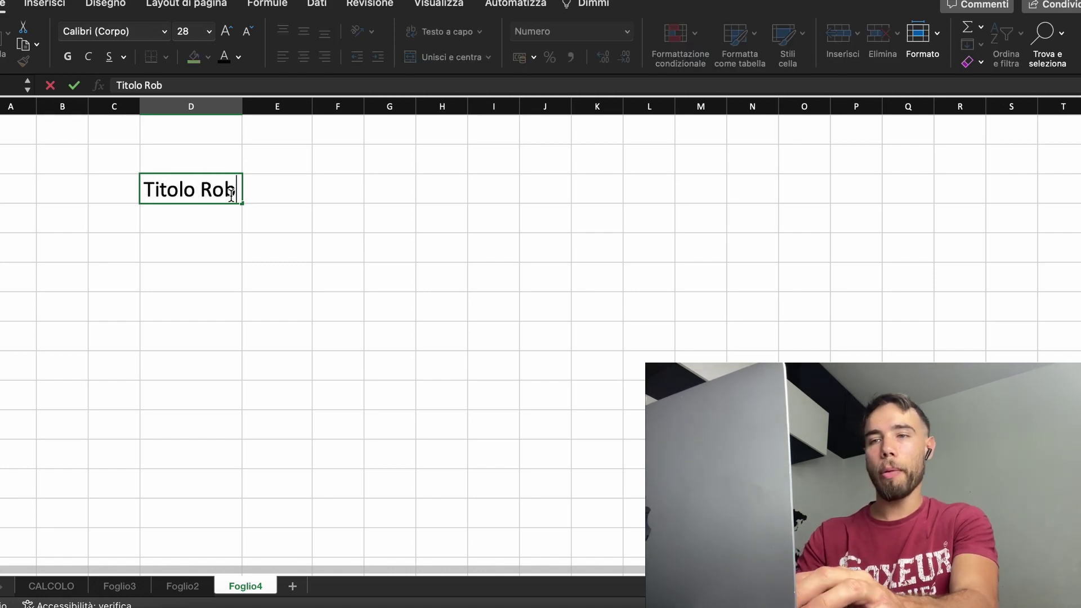
key("Return")
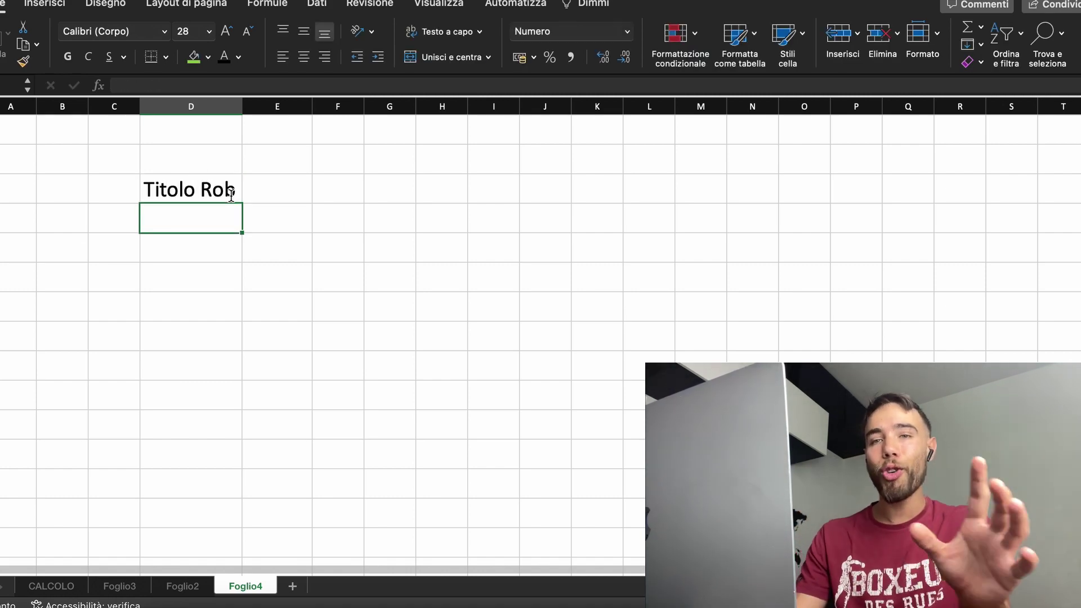
key("Tab")
key("Return")
type("Leva 2")
key("Return")
type("Leva 3")
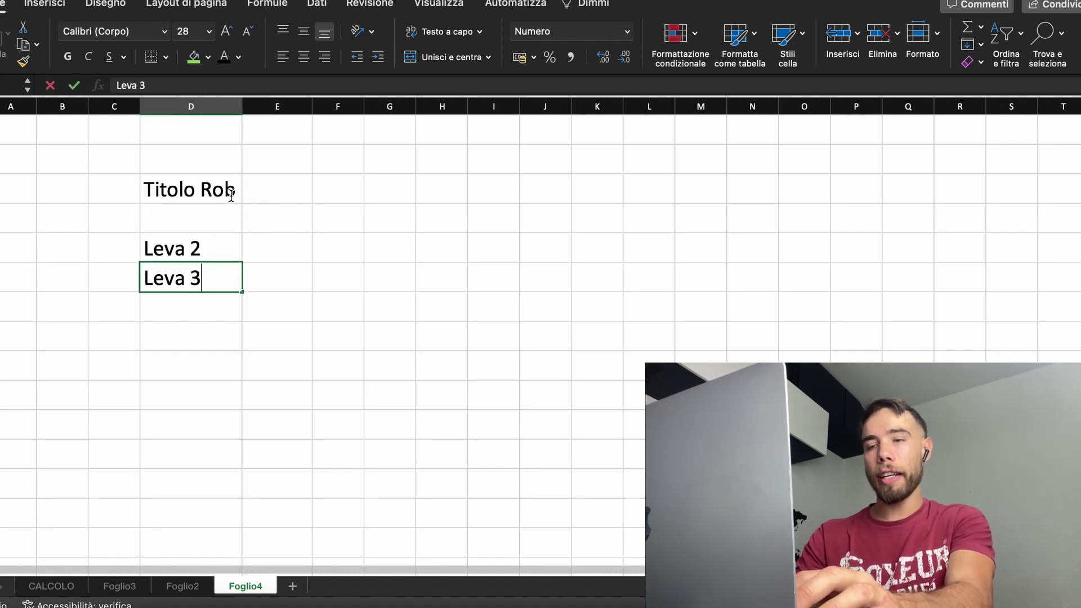
key("Return")
type("Leva 10")
key("Return")
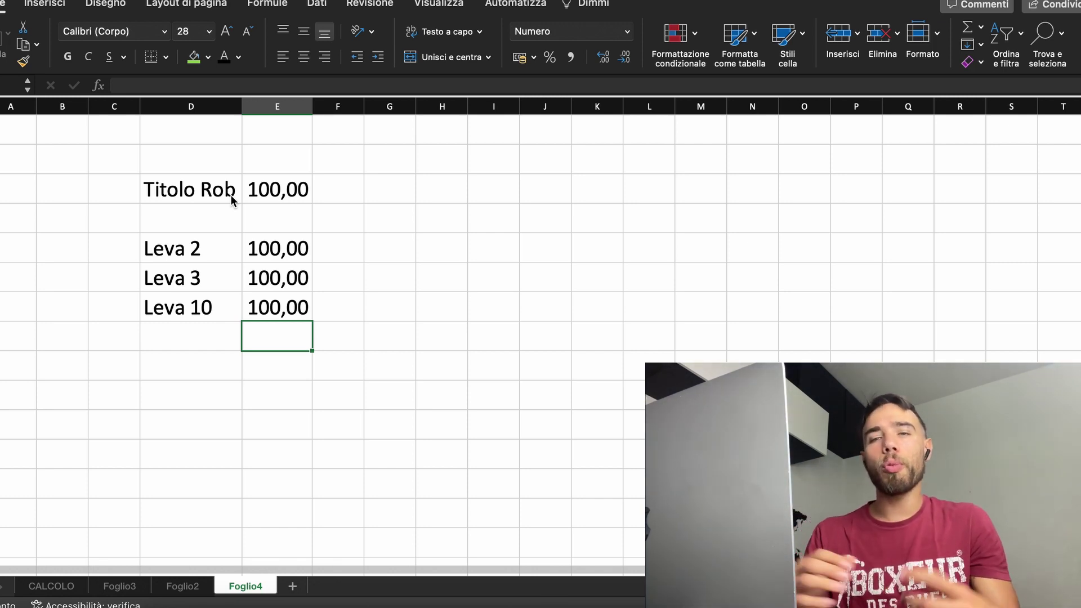
- Enter the formula =E3+E3*10% in F3 to raise the Titolo Rob value by 10%
key("Right")
key("Up")
key("Up")
key("Up")
key("Up")
key("Up")
type("=")
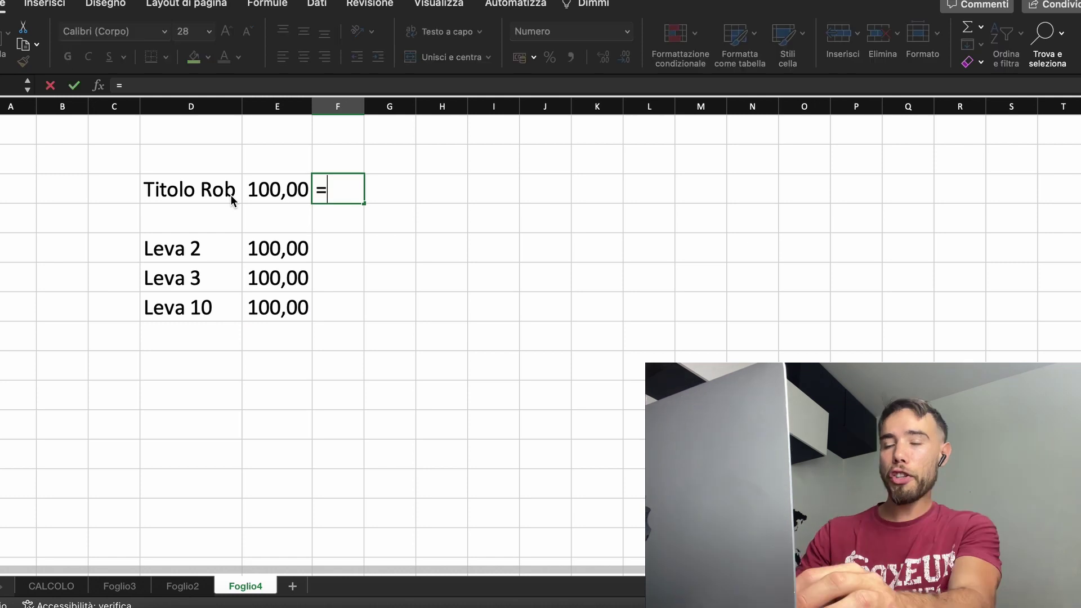
key("Left")
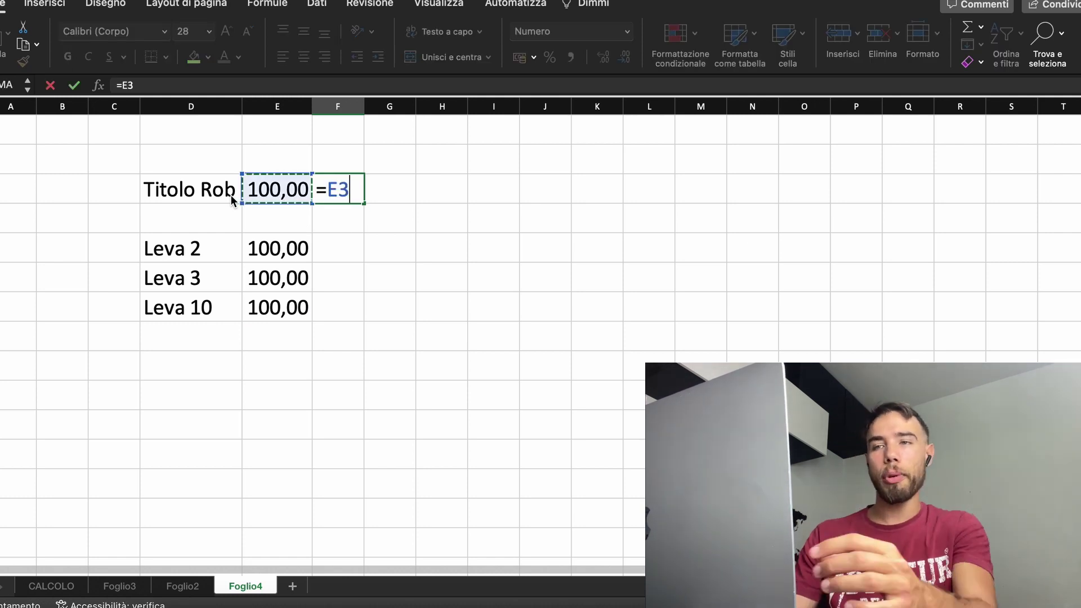
type("+")
key("Left")
type("*10%")
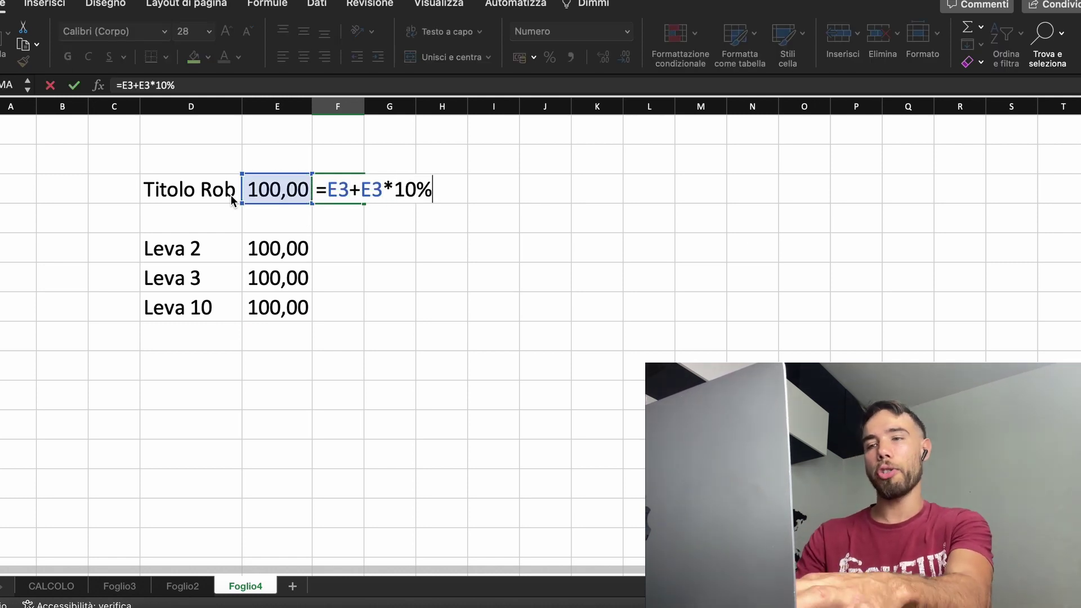
key("Return")
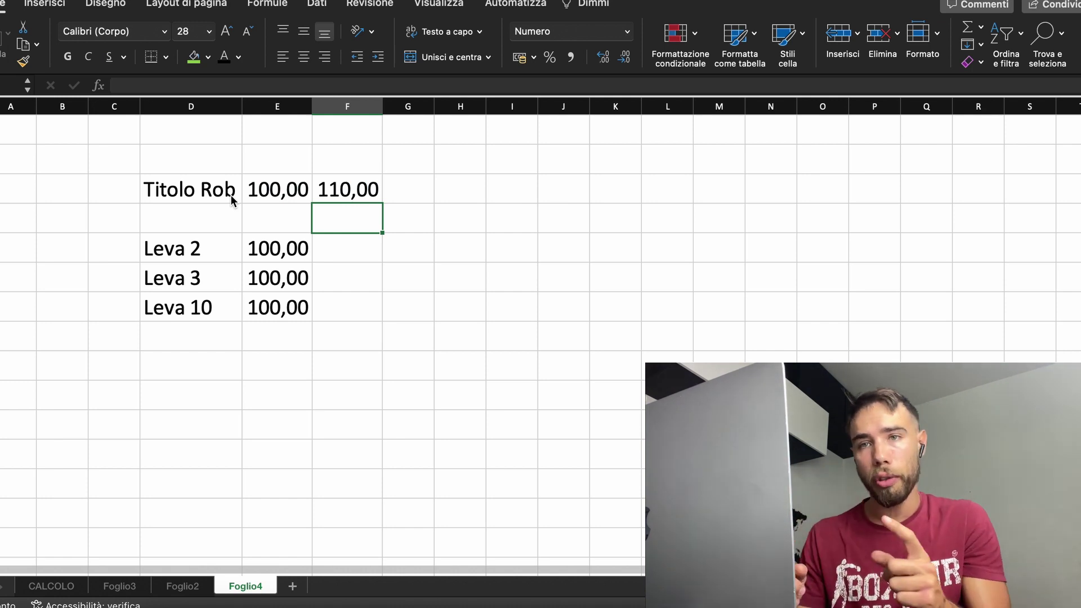
- Add the label Leva 1 in C3 and autofit column C to its text
key("Up")
key("Left")
key("Left")
key("Left")
type("Leva 1")
key("Return")
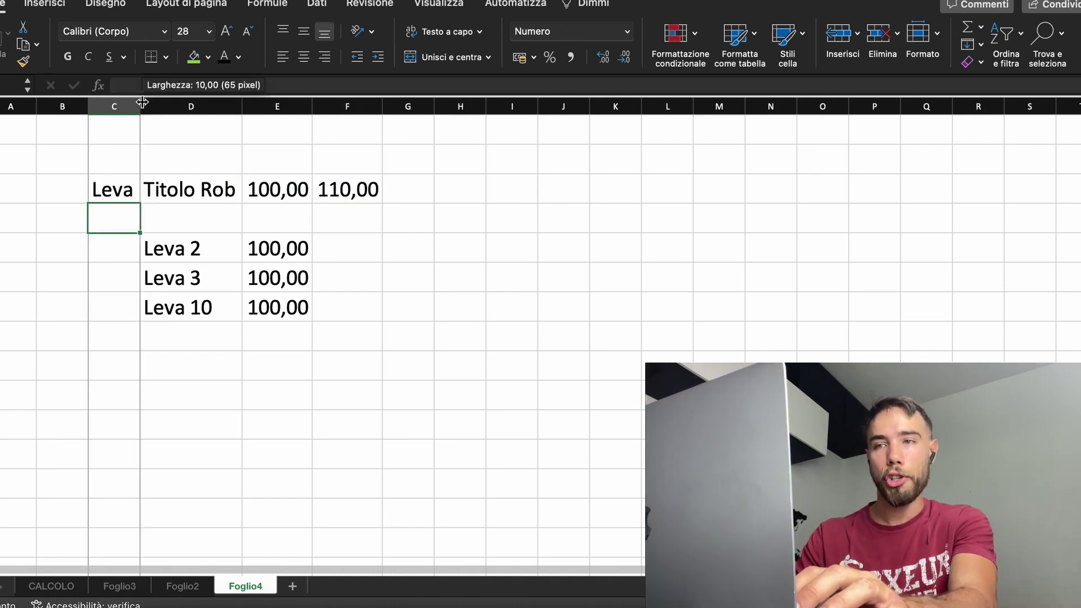
double_click(140, 106)
- Enter the formula =E5+E5*10%*2 in F5 for the Leva 2 row
left_click(345, 207)
left_click(363, 246)
type("=")
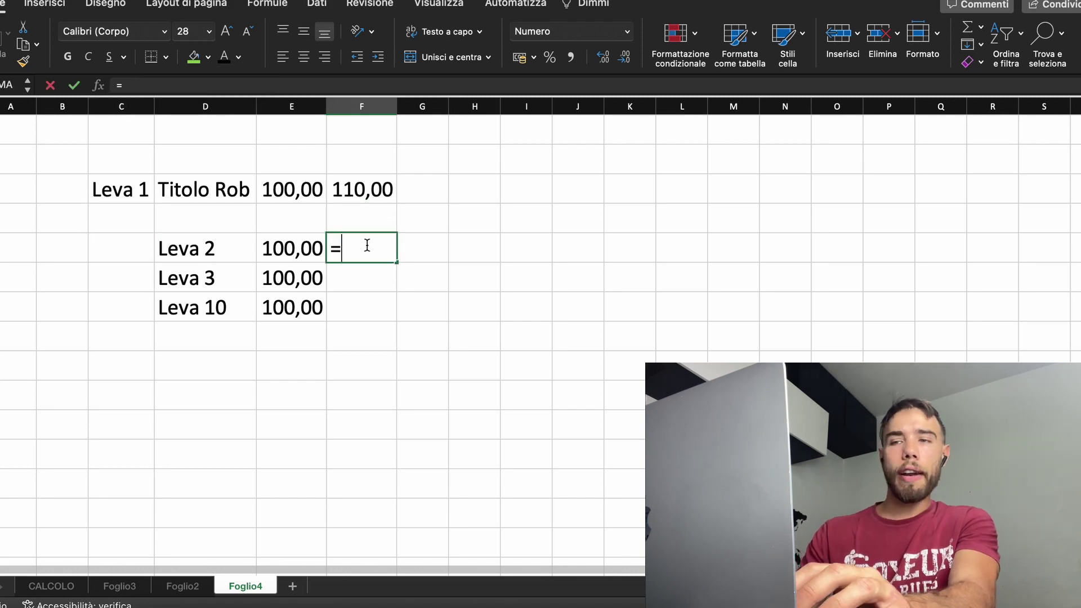
key("Left")
type("+")
key("Left")
type("*10%*2")
key("Return")
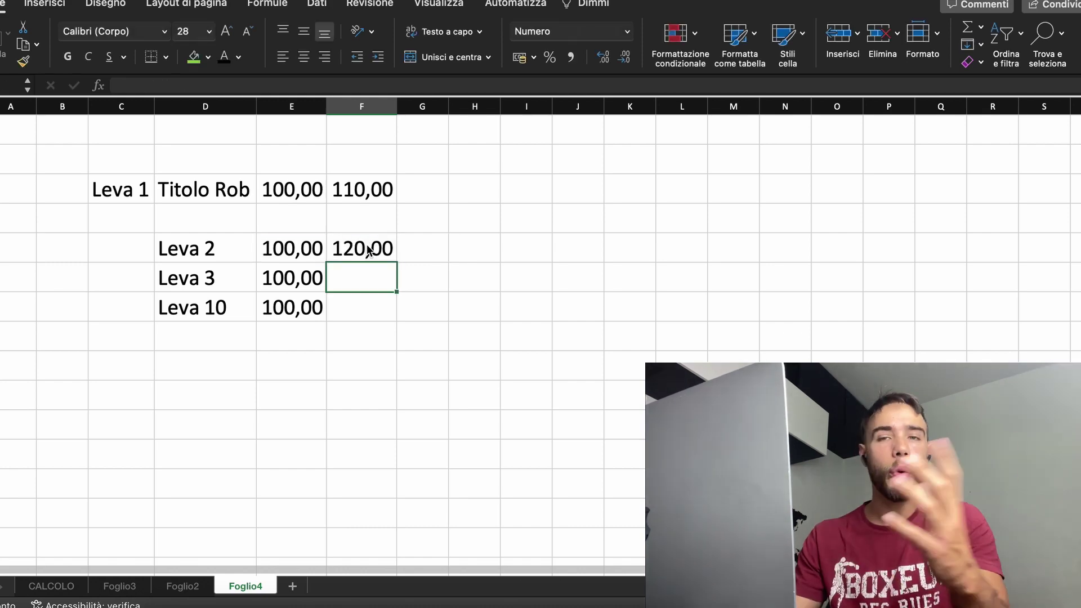
- Enter the formula =E6+E6*10%*3 in F6 for the Leva 3 row
type("=")
key("Left")
type("+")
key("Left")
key("BackSpace")
key("BackSpace")
key("BackSpace")
type("+")
key("Left")
type("*10")
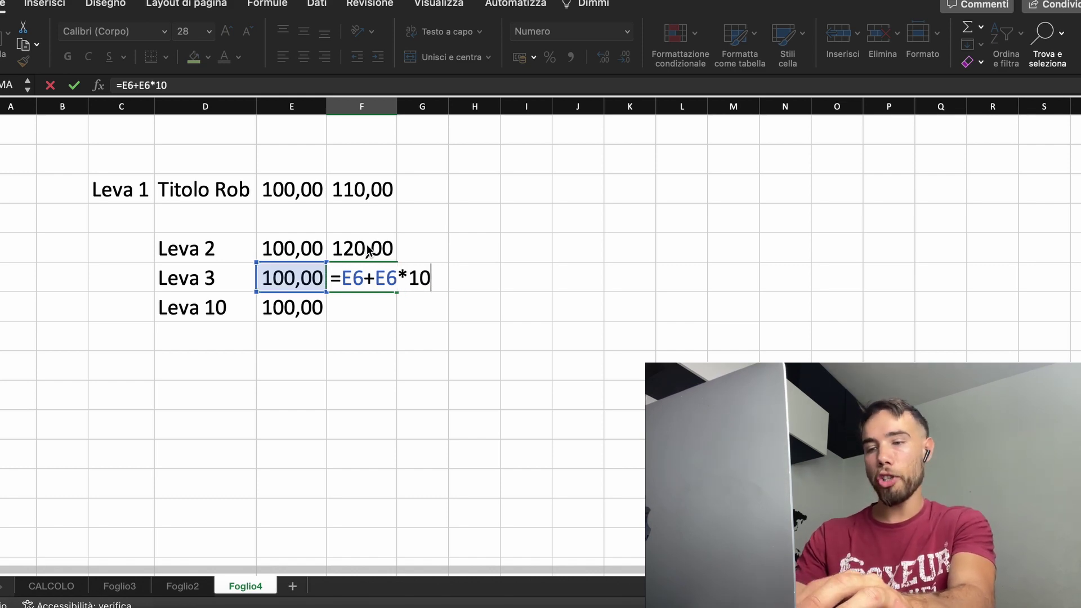
type("%^3")
key("Return")
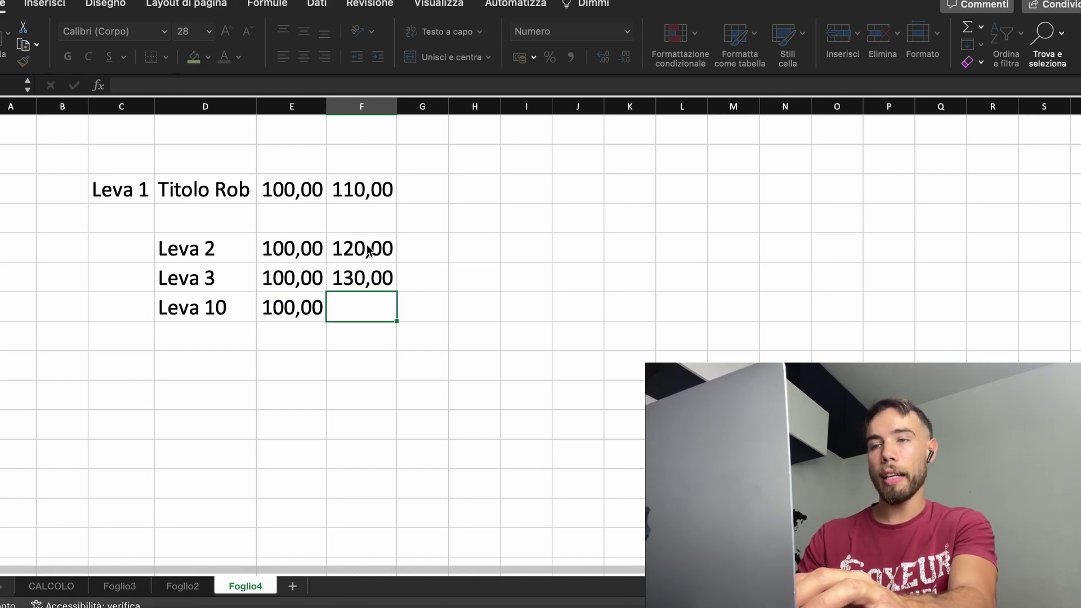
- Enter the formula =E7+E7*10%*10 in F7 for the Leva 10 row
type("=")
key("Left")
type("+")
key("Left")
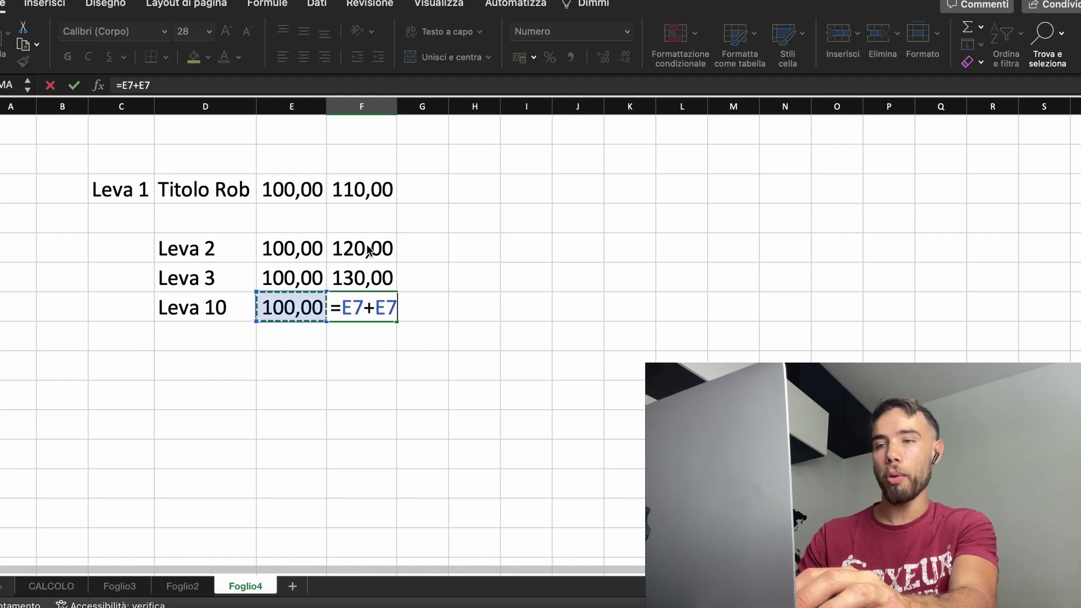
type("*10%*10")
key("Return")
key("Up")
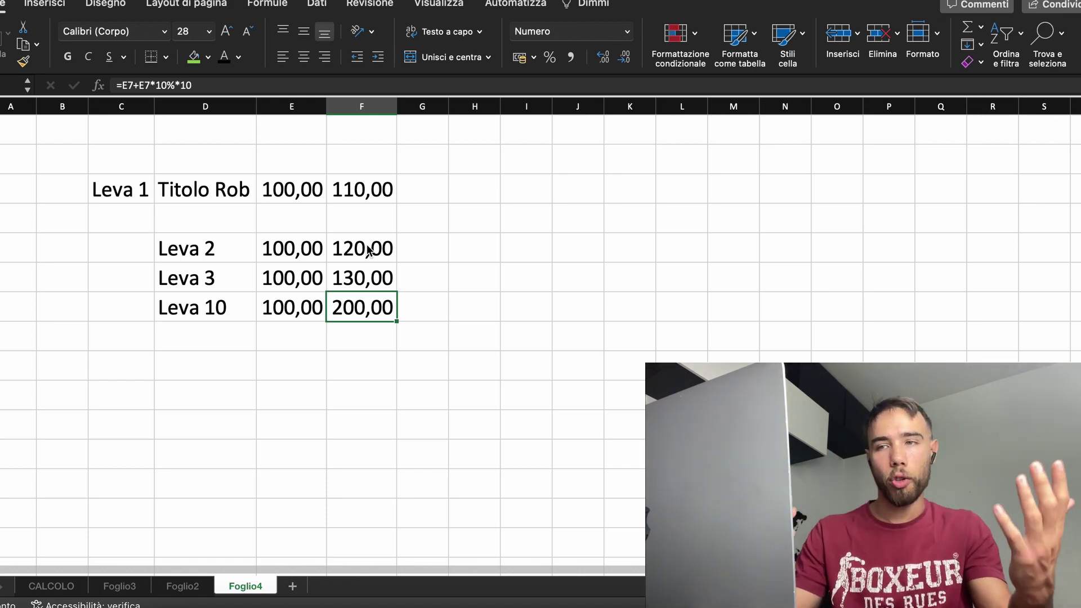
- Enter the formula =F3-F3*10% in G3 to apply a 10% drop to the Leva 1 value
left_click(397, 107)
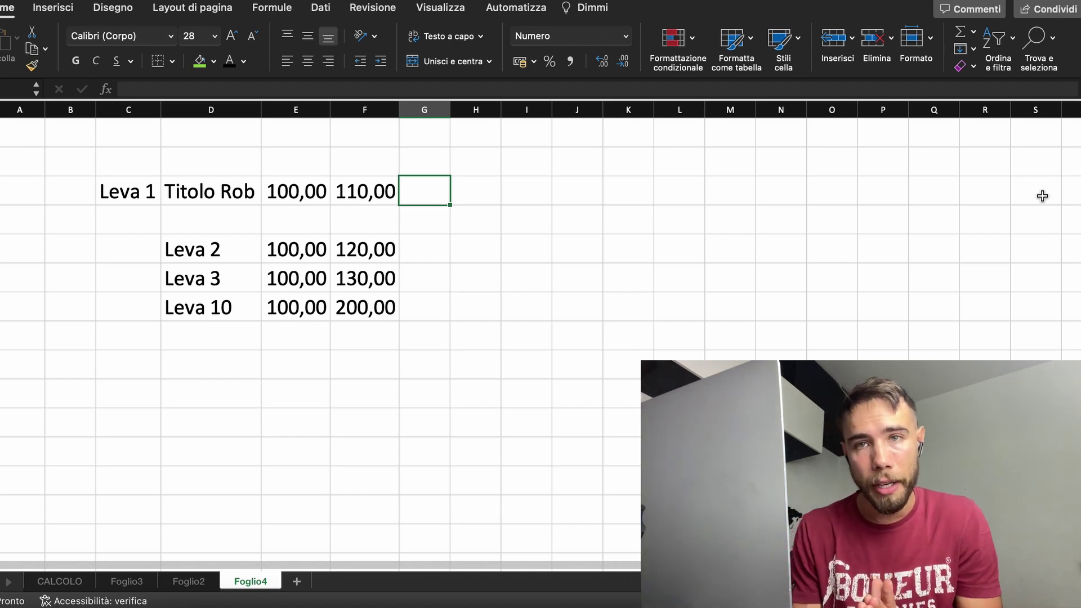
type("=")
key("Left")
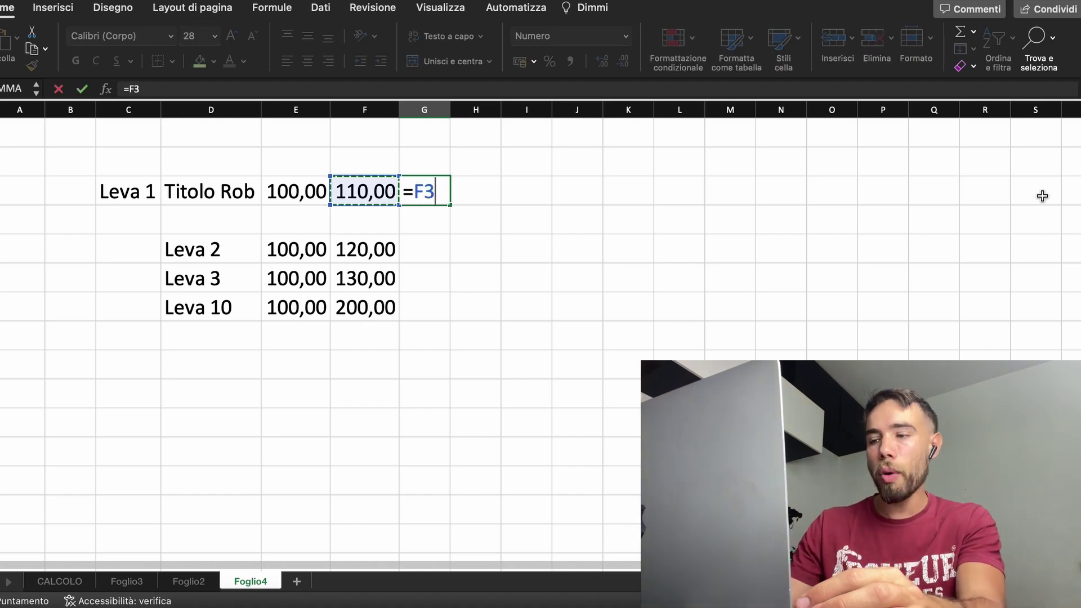
type("-")
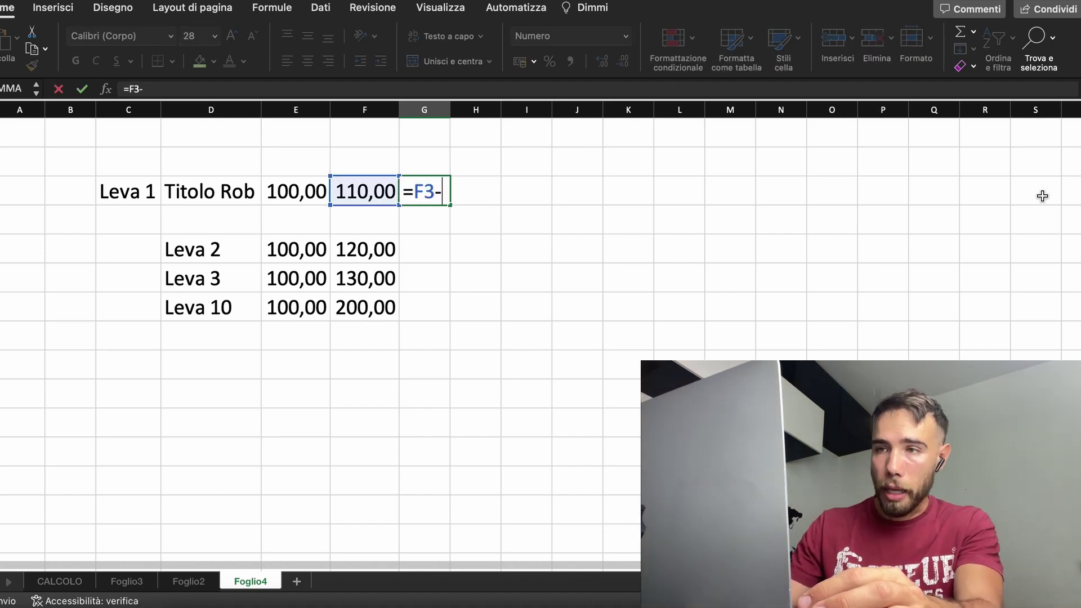
key("Left")
type("*10")
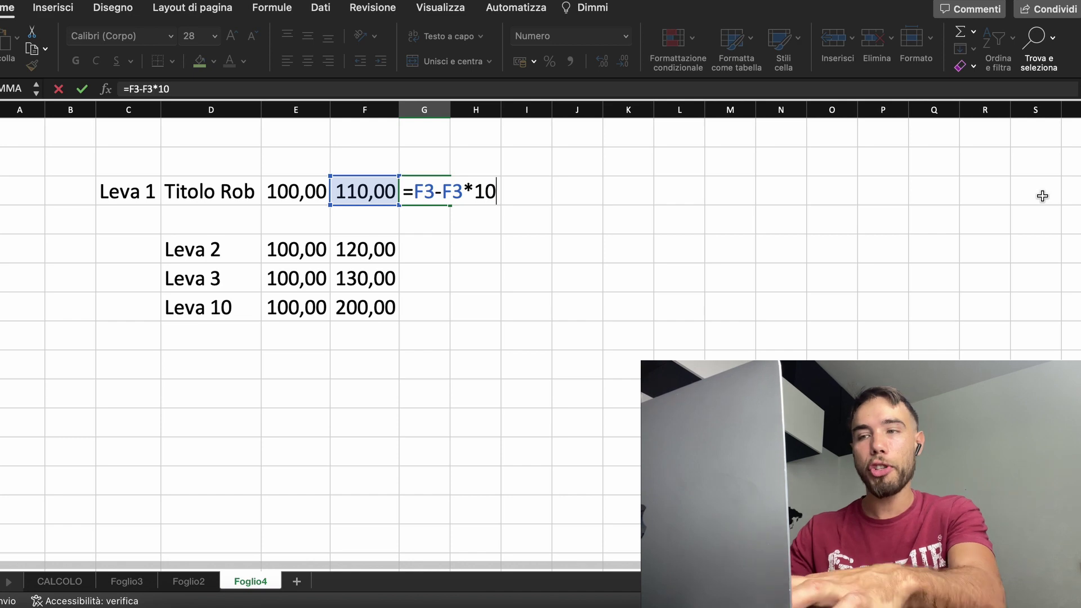
type("%")
key("Return")
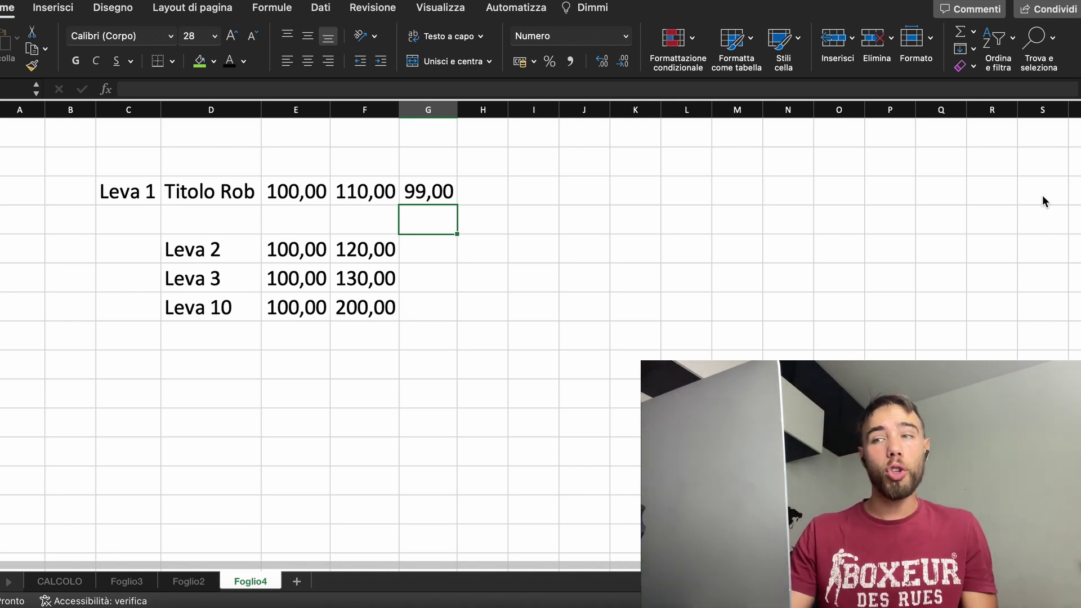
- Replace the formula in G3 with =1-(E3/F3) to compute the drop needed to return to the starting value
key("Up")
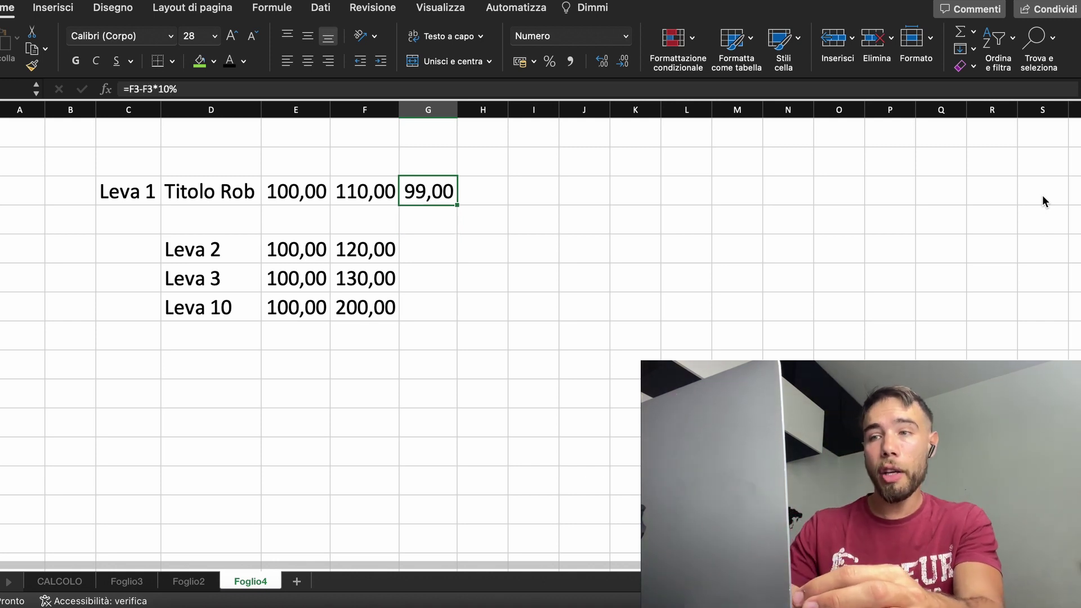
type("=E3/F3")
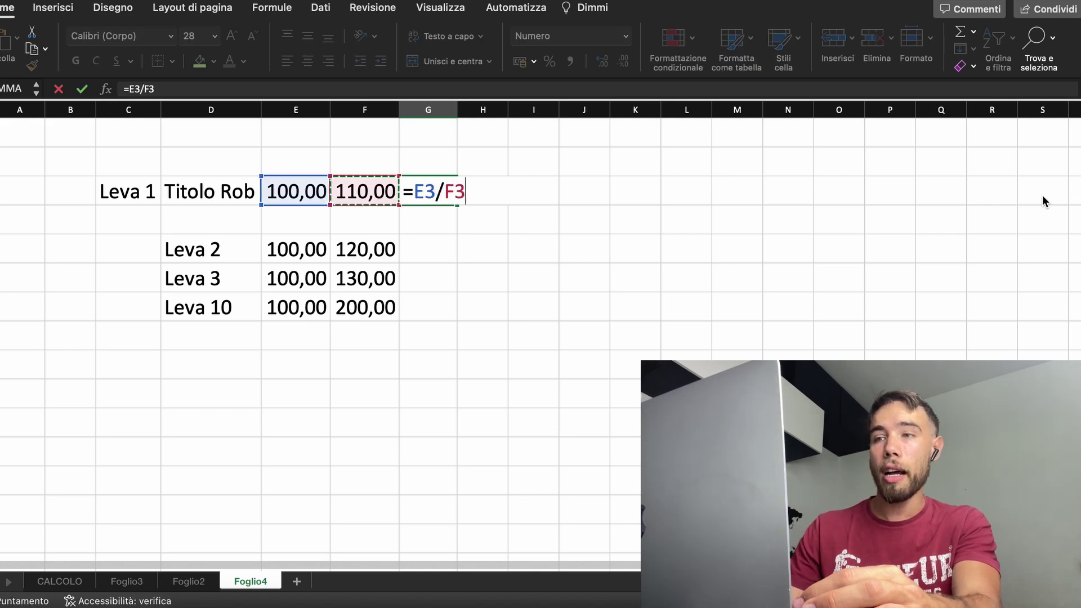
type(")")
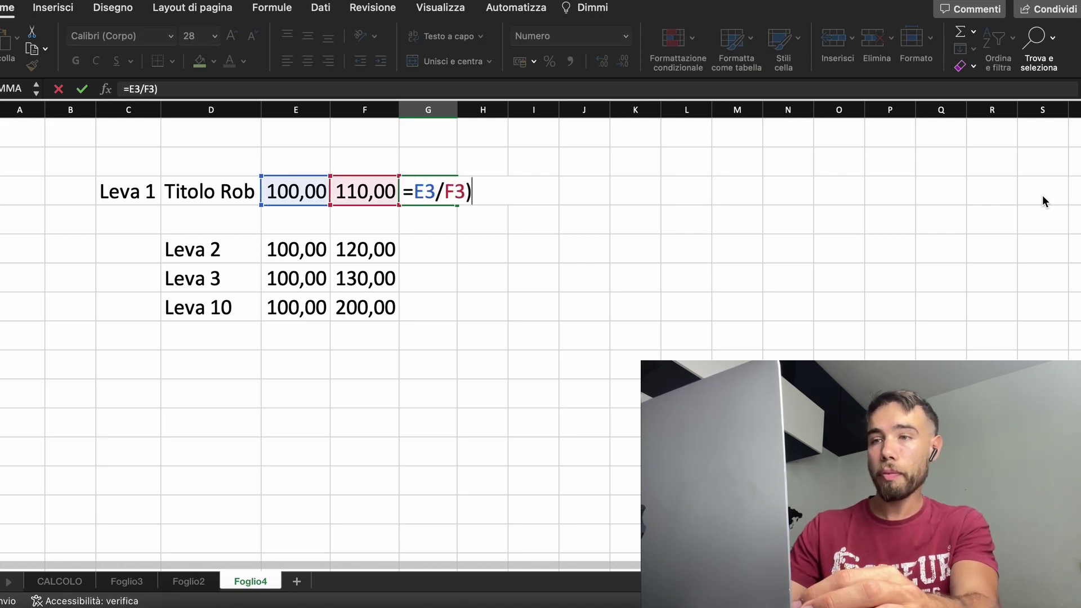
left_click(128, 89)
type("(")
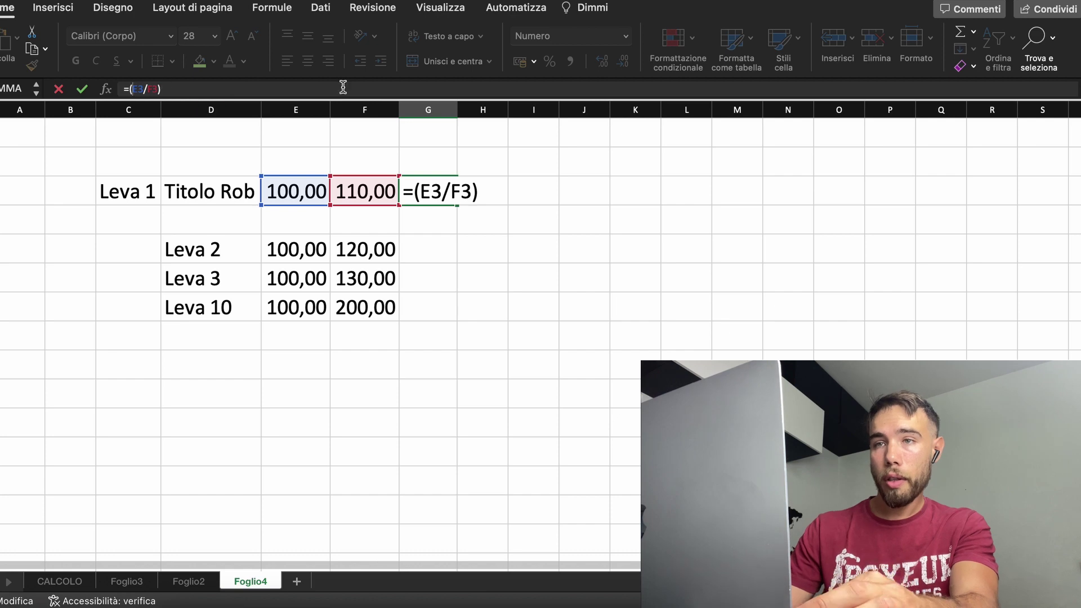
type("1-")
key("Return")
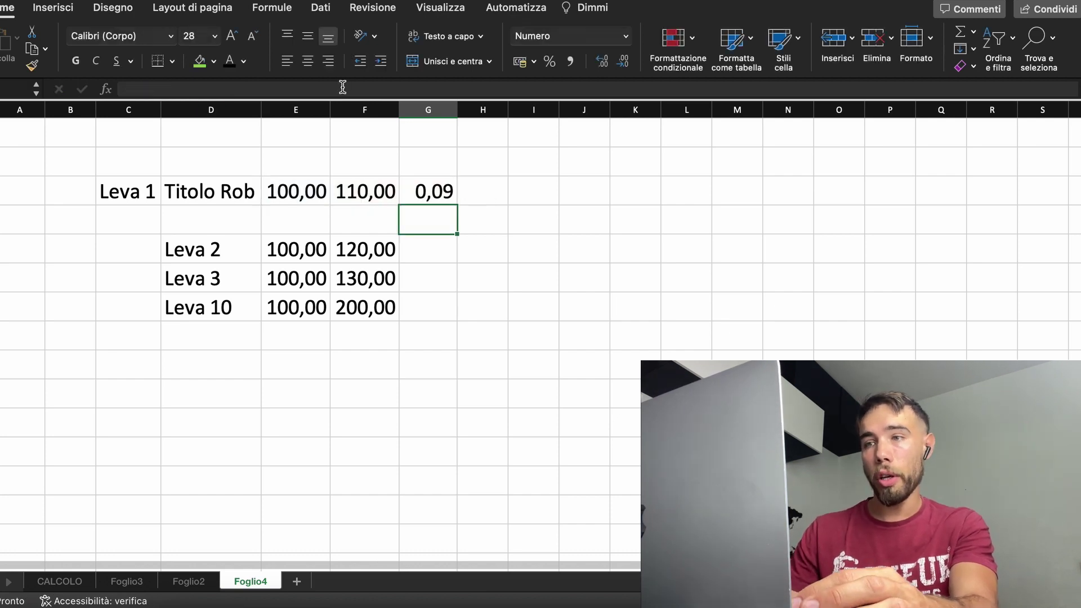
- Format G3 as a percentage (Percentuale)
key("Up")
left_click(623, 32)
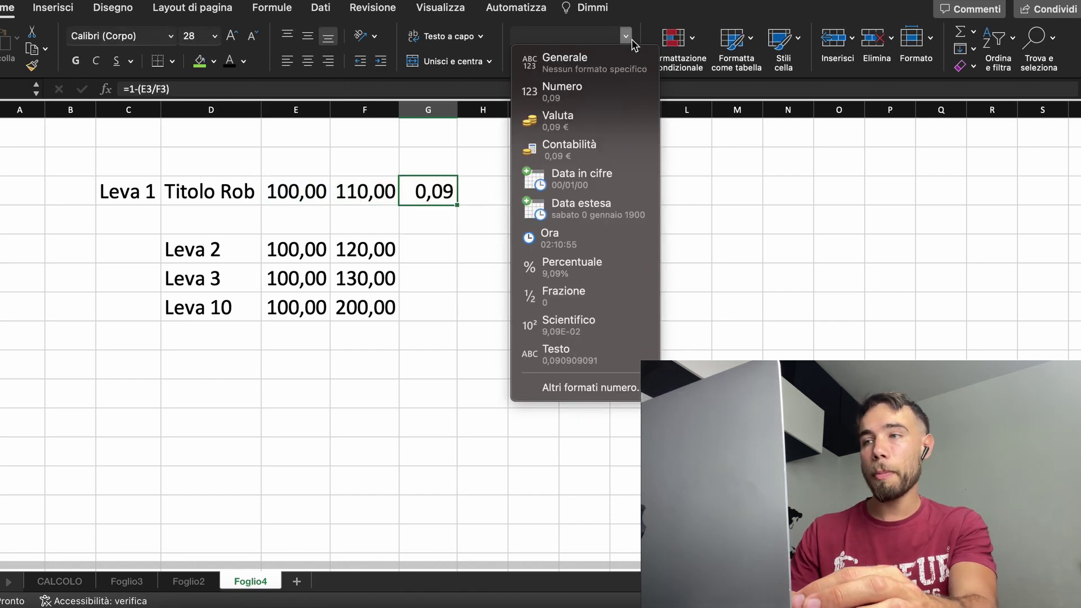
left_click(582, 274)
- Check the percentage drop with the formula =F3-F3*G3 in H3 and clear that cell again
key("Right")
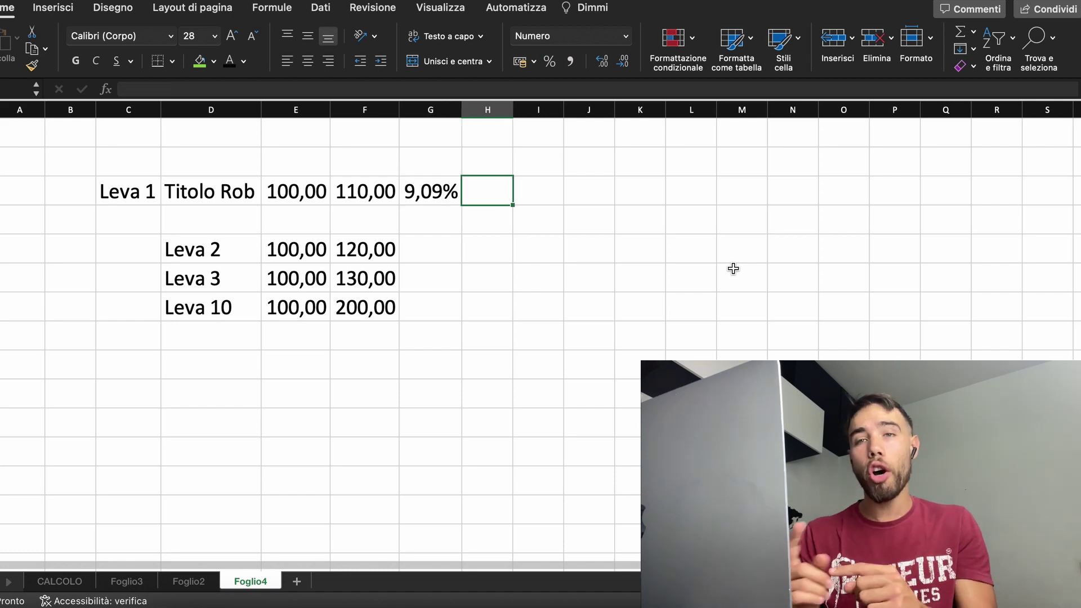
type("=")
key("Left")
key("Left")
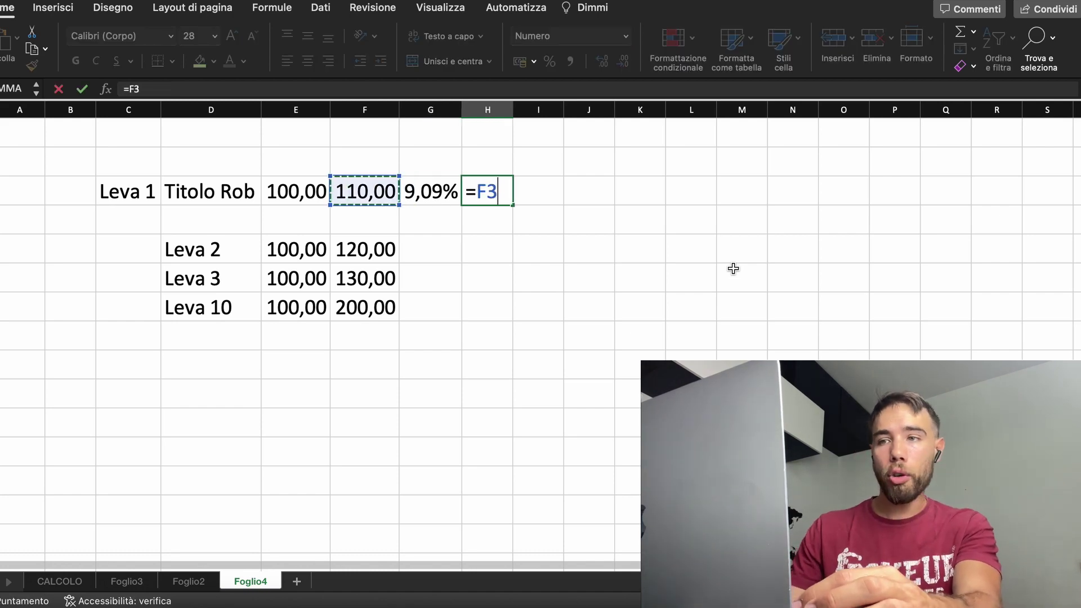
type("-")
key("Left")
key("Left")
type("*")
key("Left")
key("Return")
key("Up")
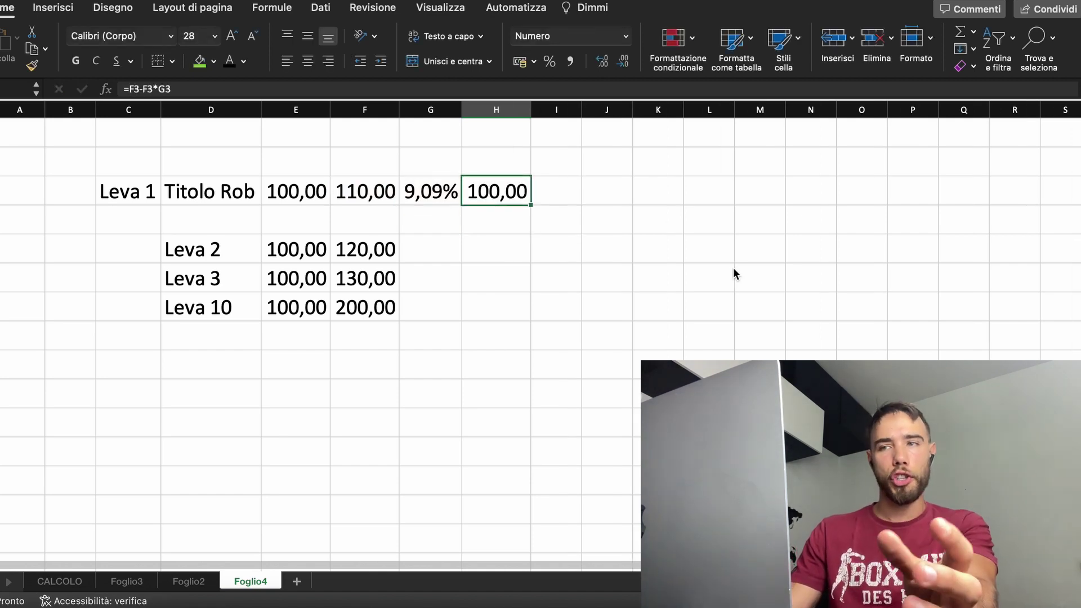
key("Delete")
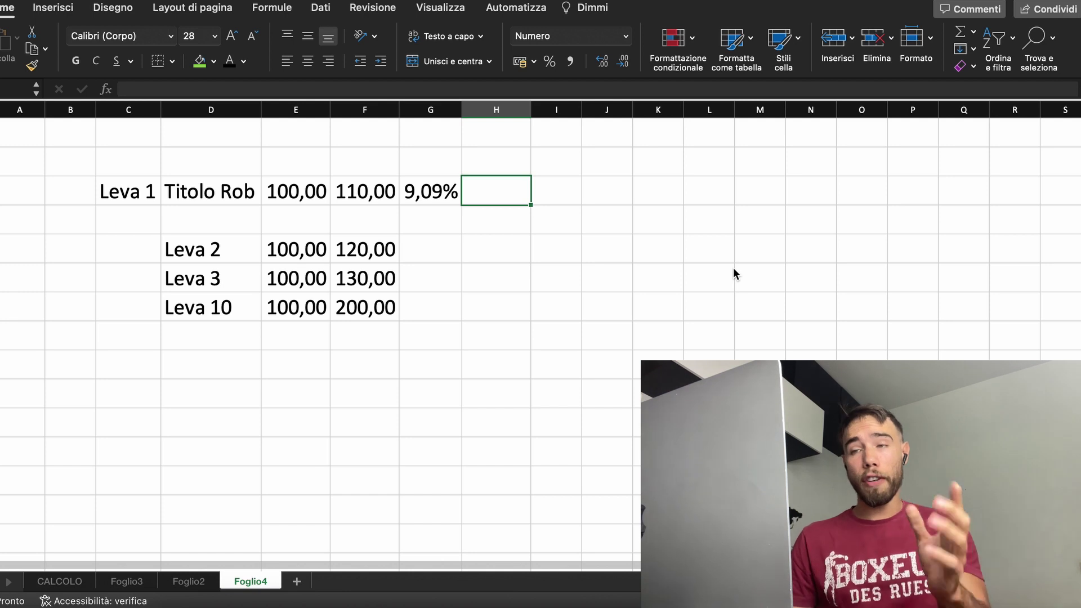
- Make the percentage in G3 negative by changing its formula to =-(1-(E3/F3))
key("Left")
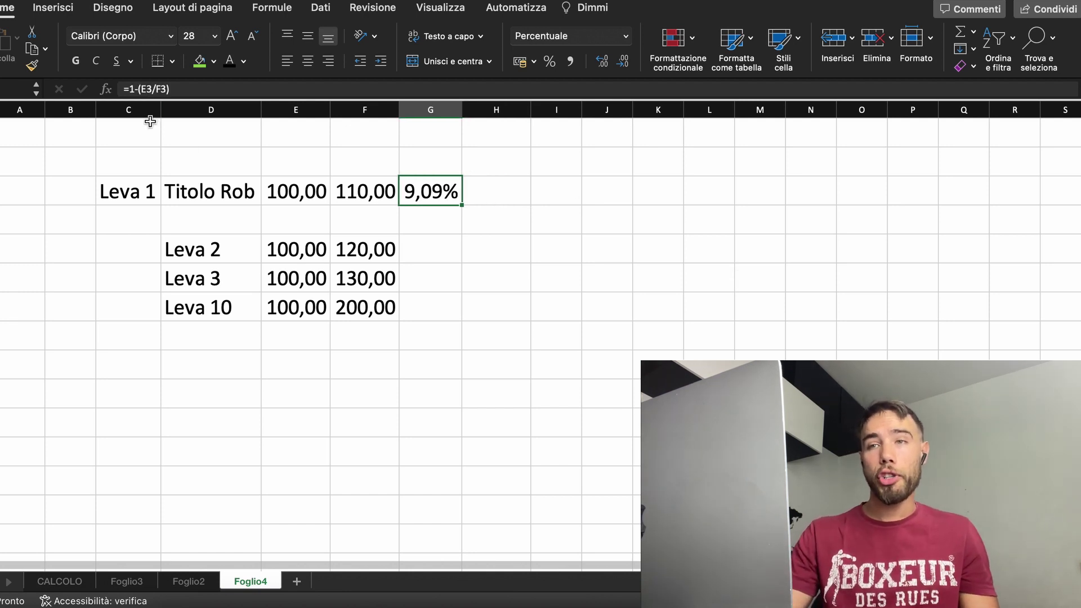
left_click(128, 88)
type("-(")
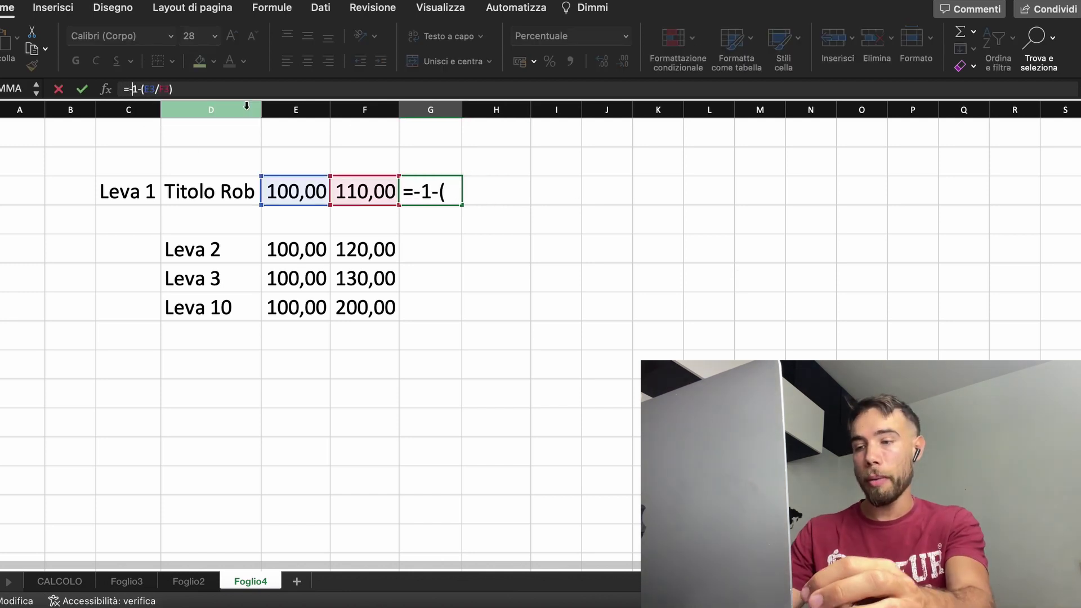
left_click(251, 89)
type(")")
key("Return")
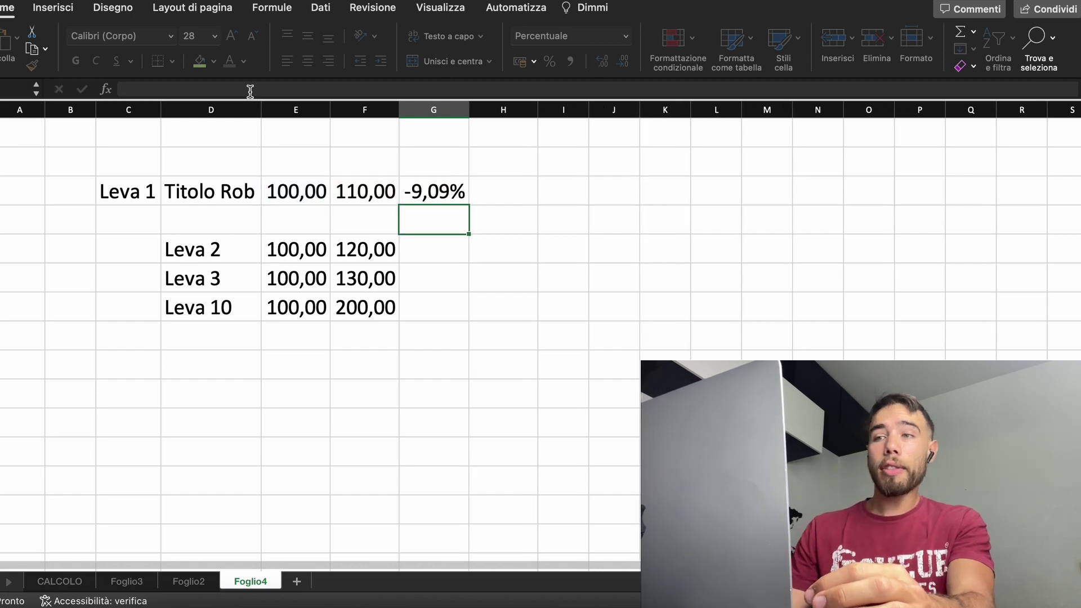
- Move the percentage drop from G3 up to G2
key("Up")
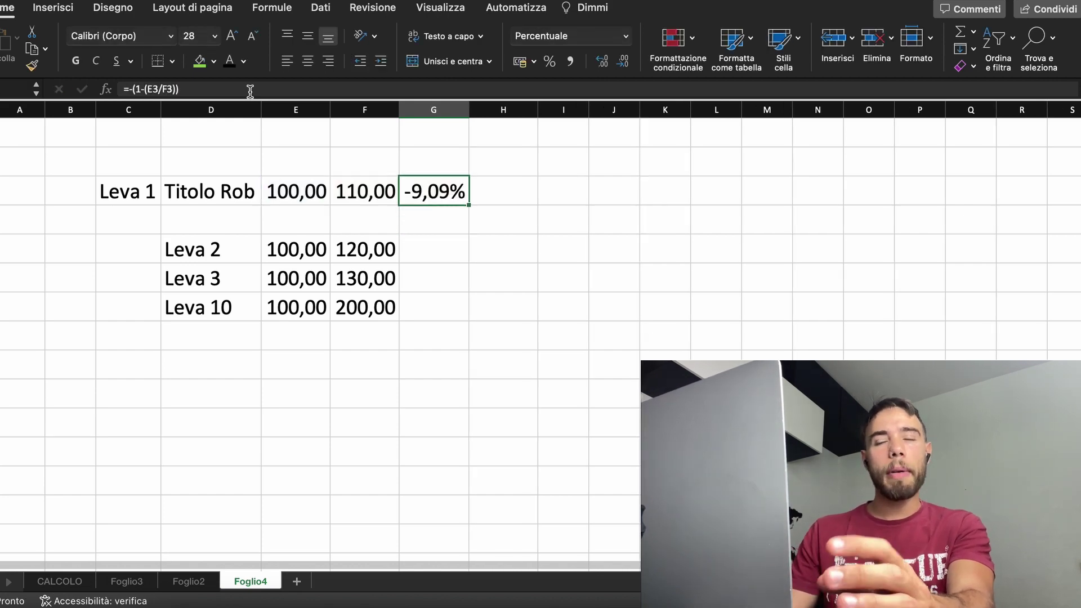
key("super+x")
key("Up")
key("super+v")
key("Down")
type("100")
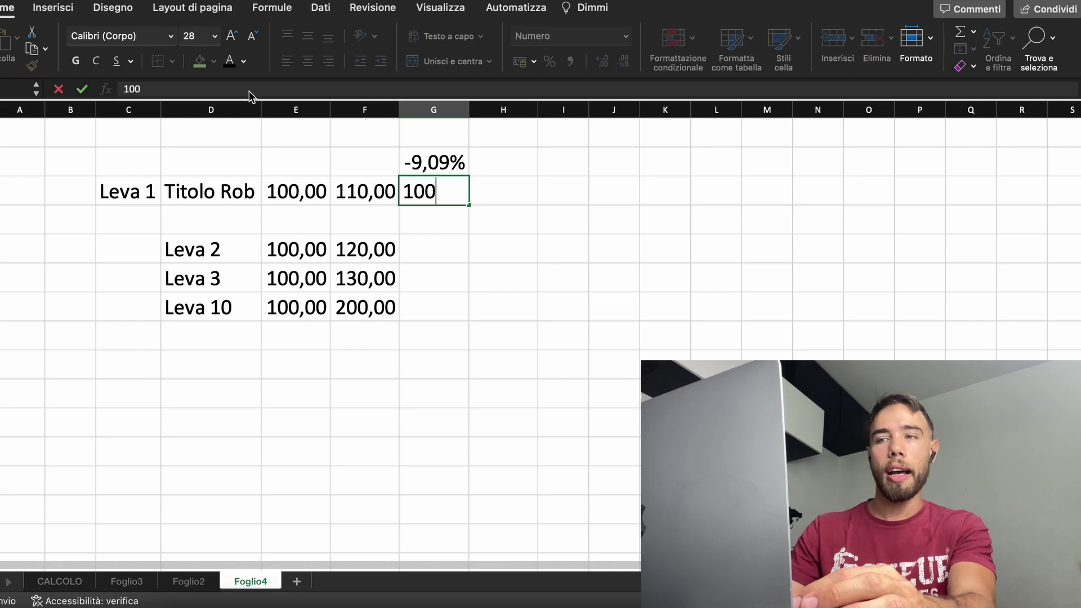
key("Return")
key("super+z")
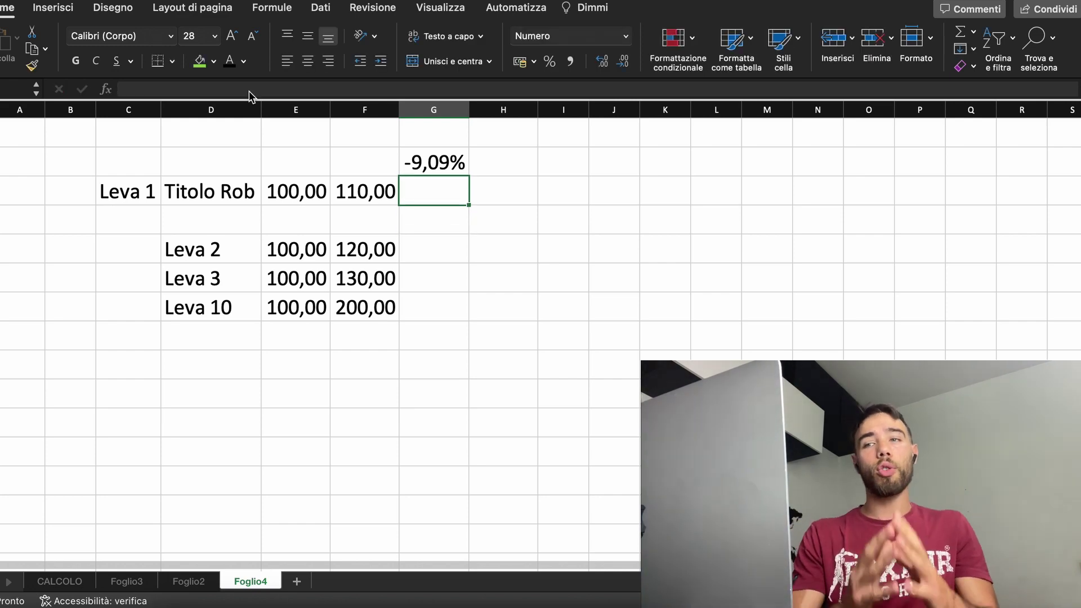
- Calculate the Leva 2 value after the percentage drop in G5 with the formula =F5+F5*G2*2
key("Down")
key("Down")
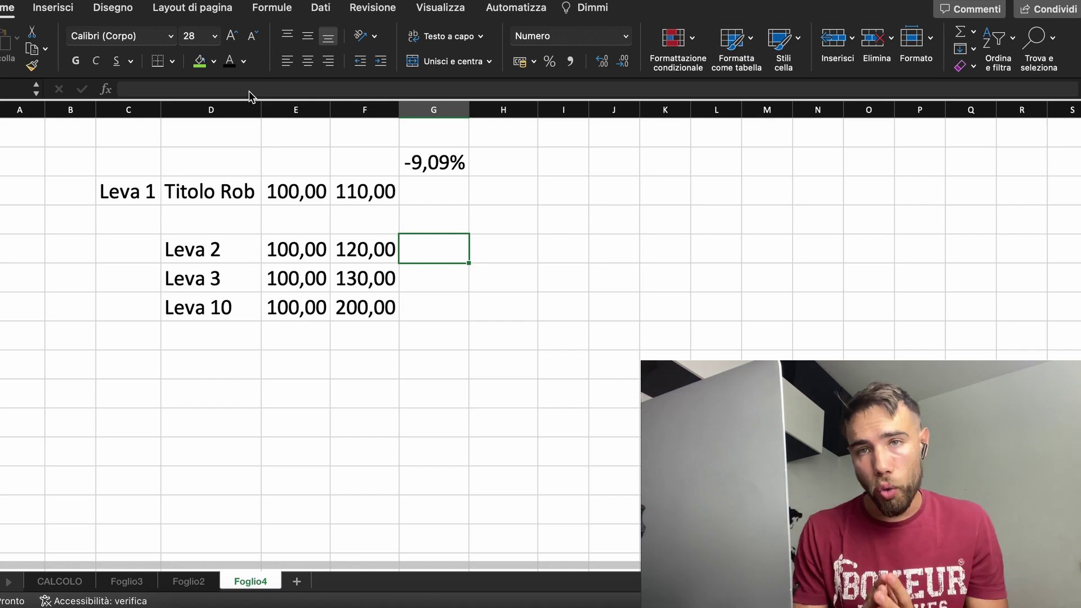
type("=")
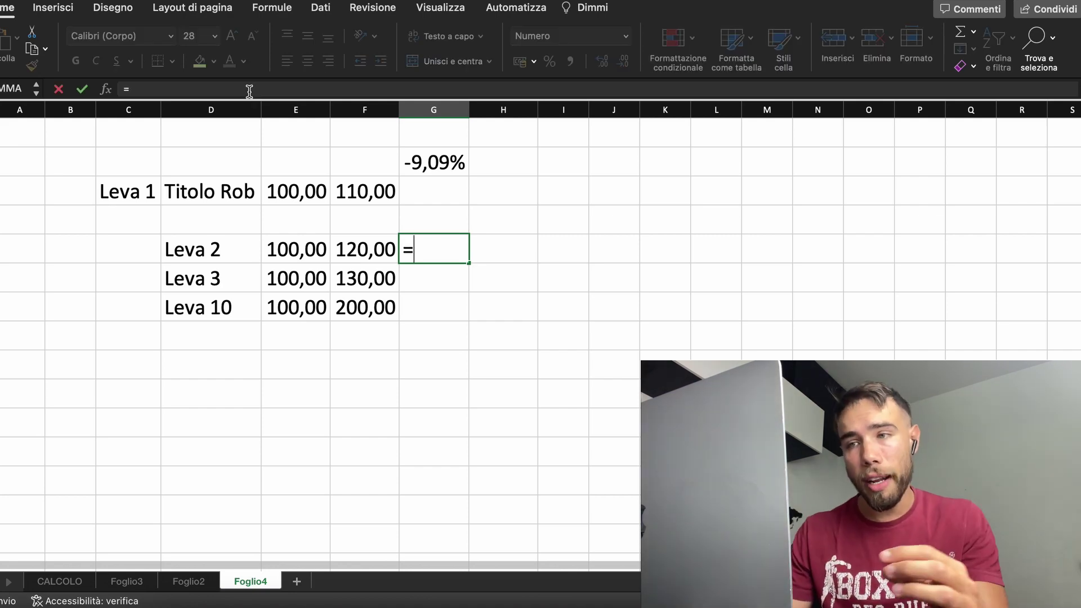
key("Left")
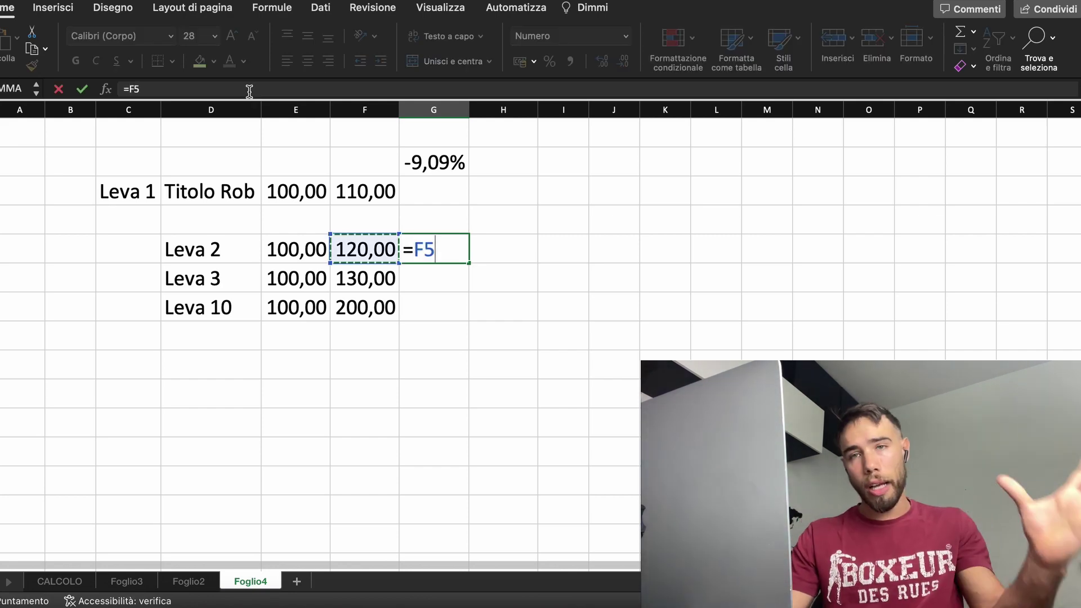
type("+")
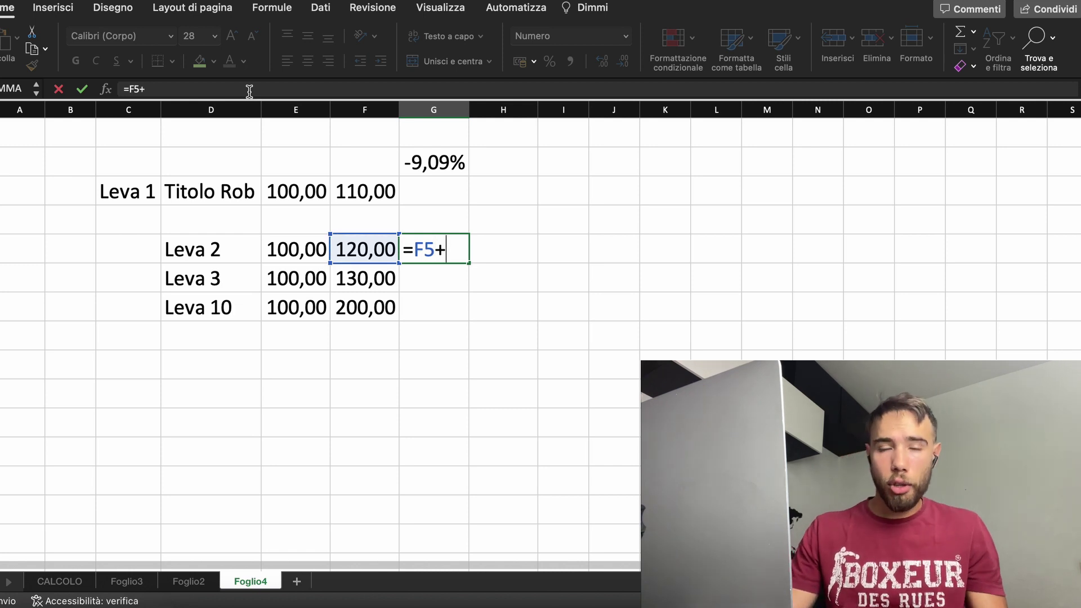
key("Left")
type("*")
left_click(440, 159)
type("*2")
key("Return")
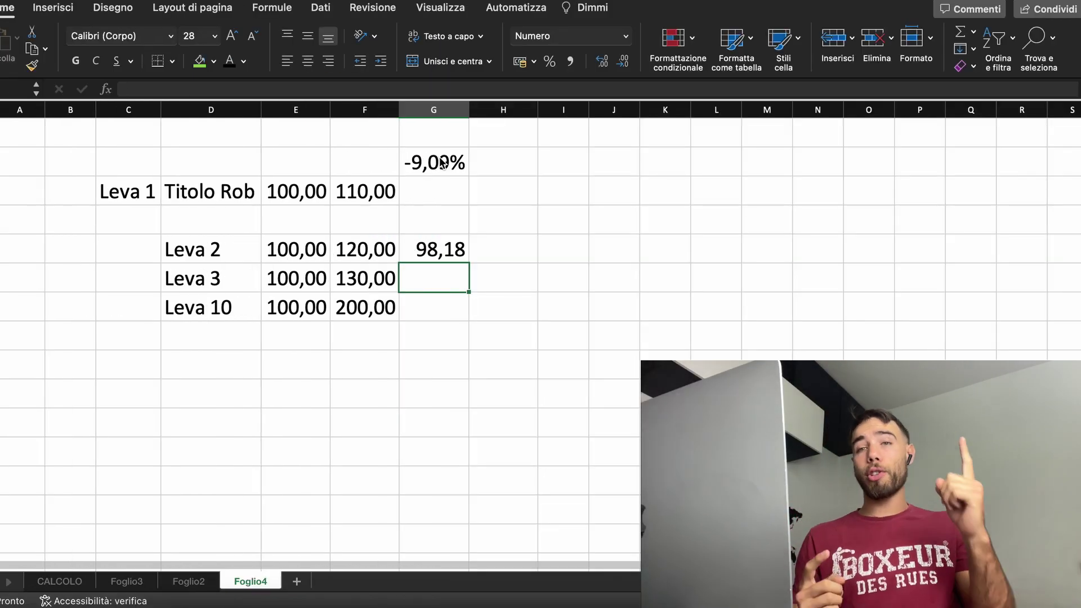
- Calculate the Leva 3 value after the drop in G6 with the formula =F6+F6*G2*3
left_click(443, 164)
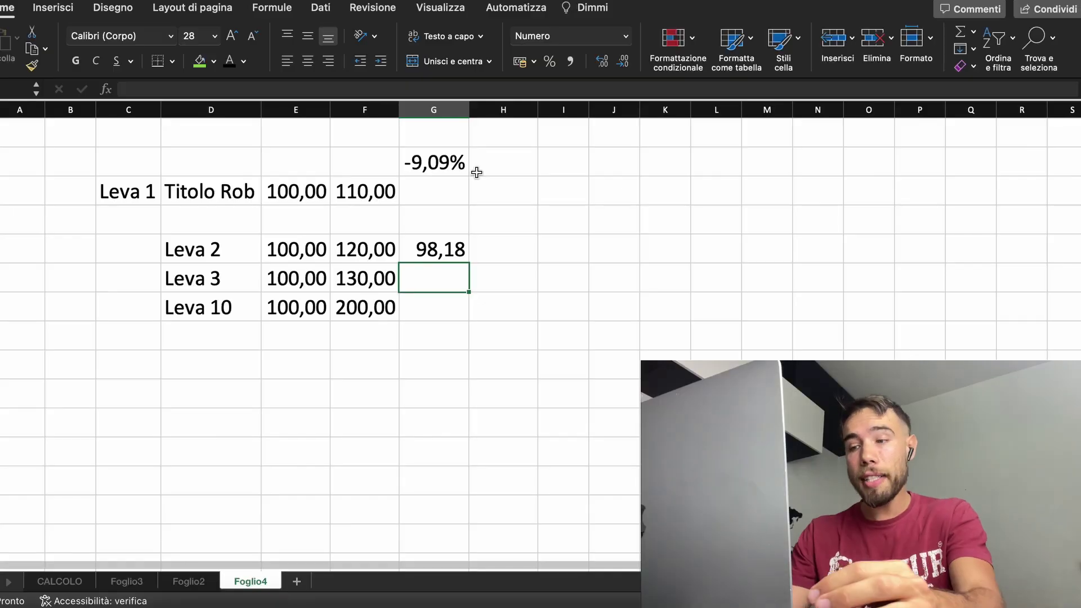
type("=")
key("Left")
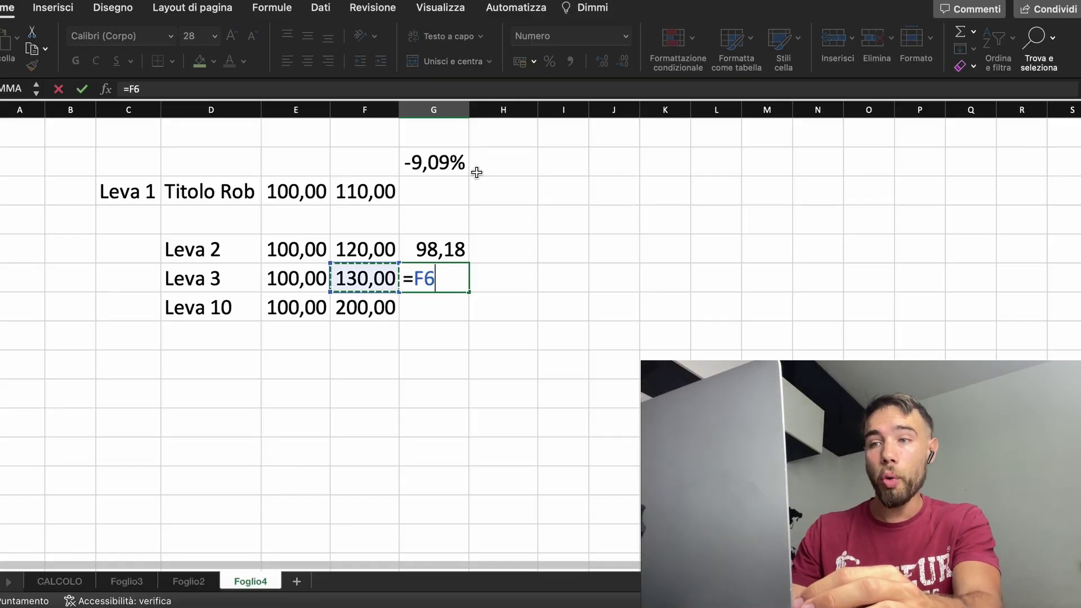
type("+")
key("Left")
type("*")
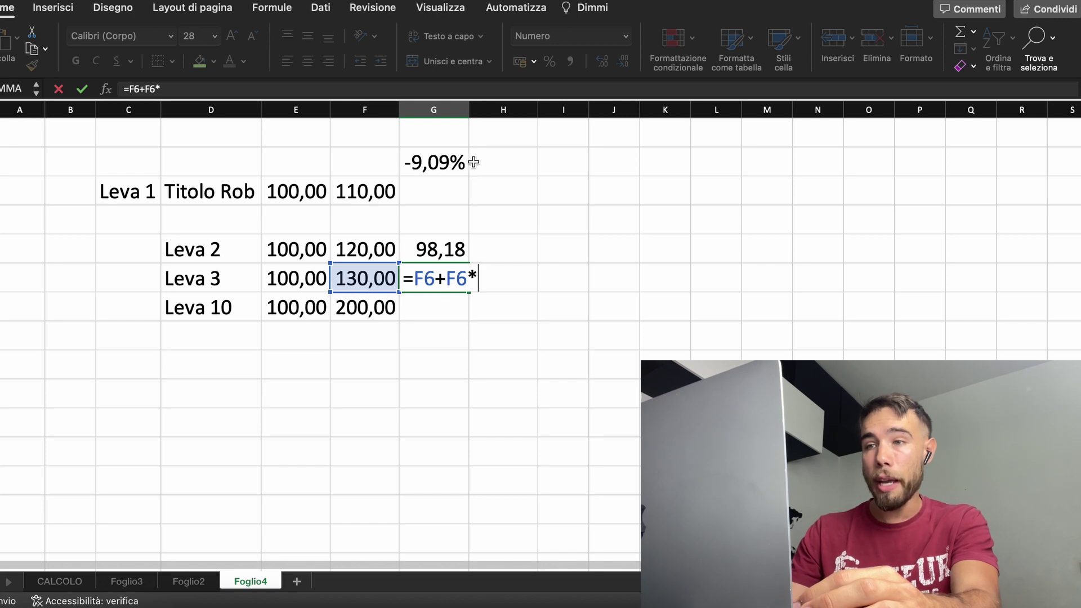
left_click(457, 163)
type("*3")
key("Return")
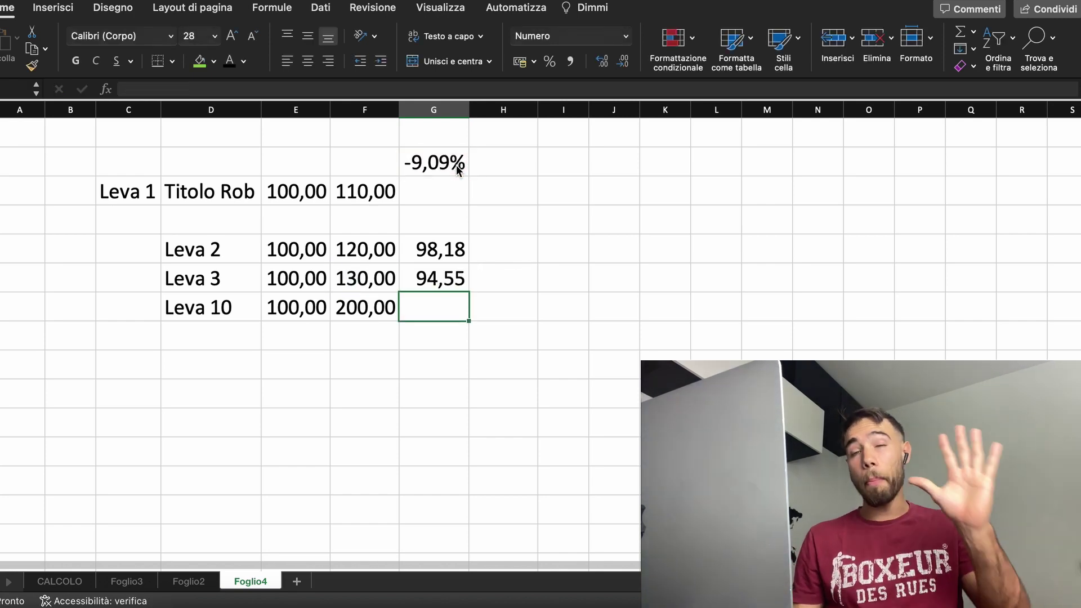
- Calculate the Leva 10 value after the drop in G7 with the formula =F7+F7*G2*10
type("=")
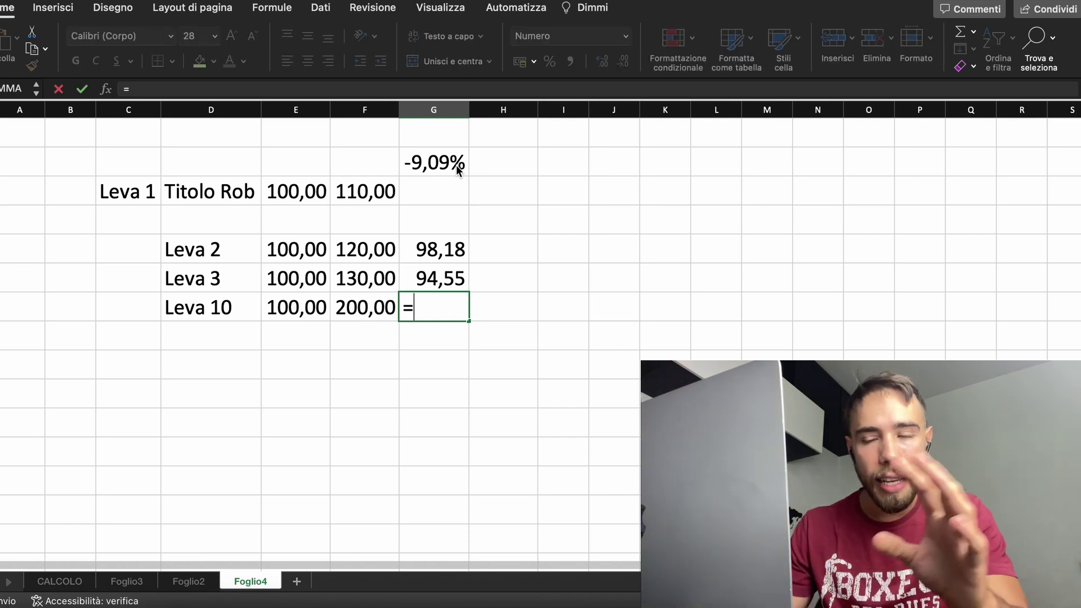
key("Left")
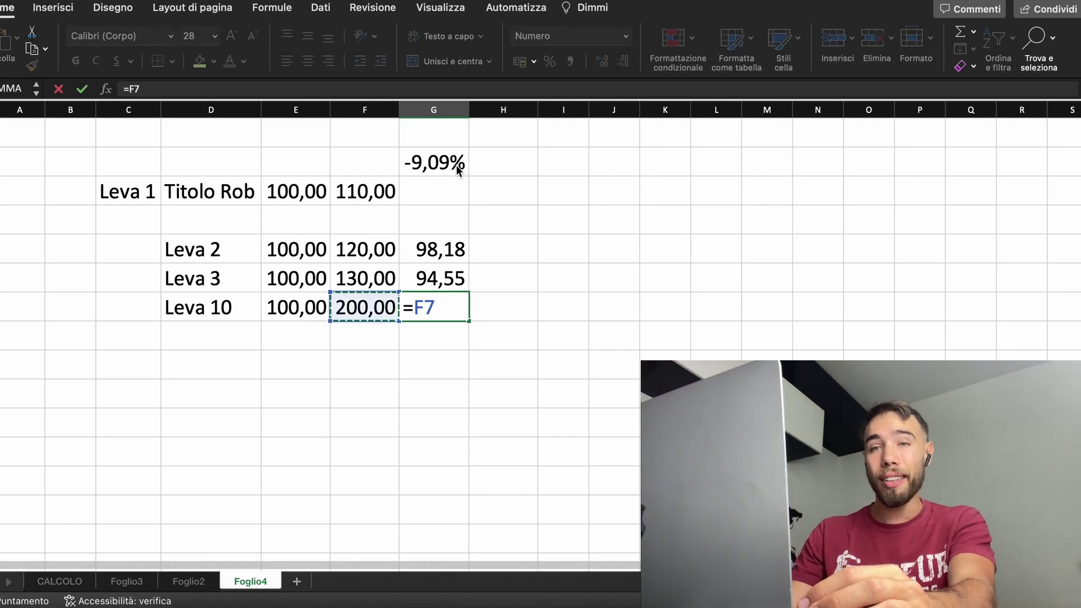
type("+")
key("Left")
type("*")
left_click(457, 168)
type("*10")
key("Return")
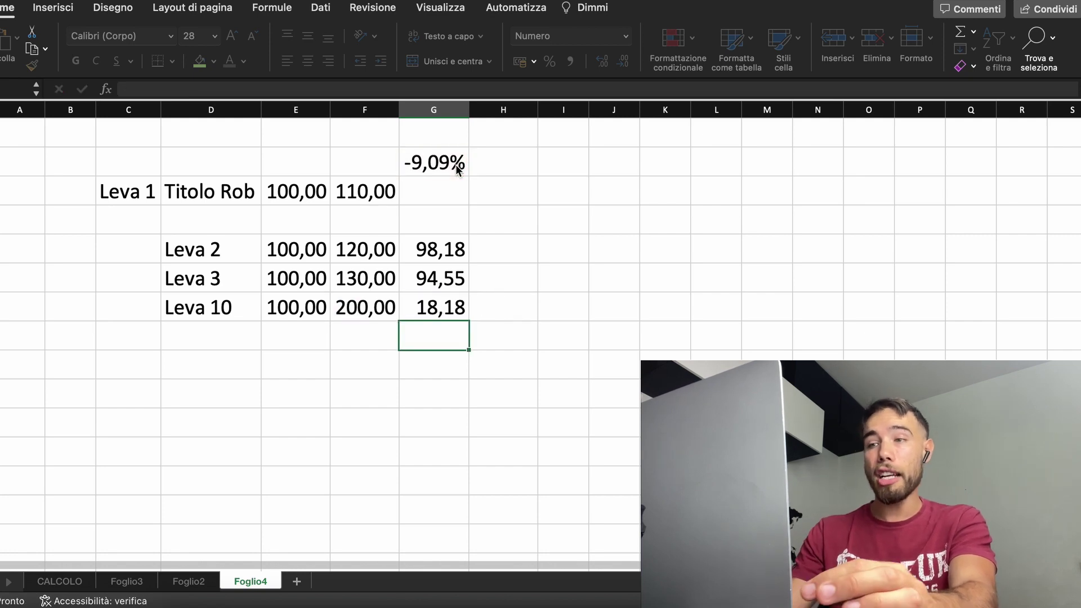